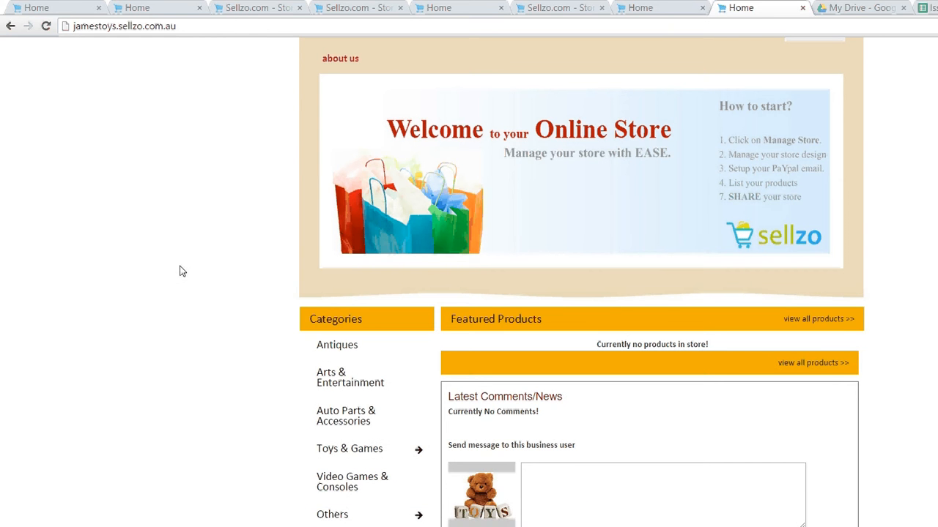
Scroll up the jamestoys storefront to bring the Manage Store link into view
scroll(182, 271, up, 1)
scroll(182, 271, up, 2)
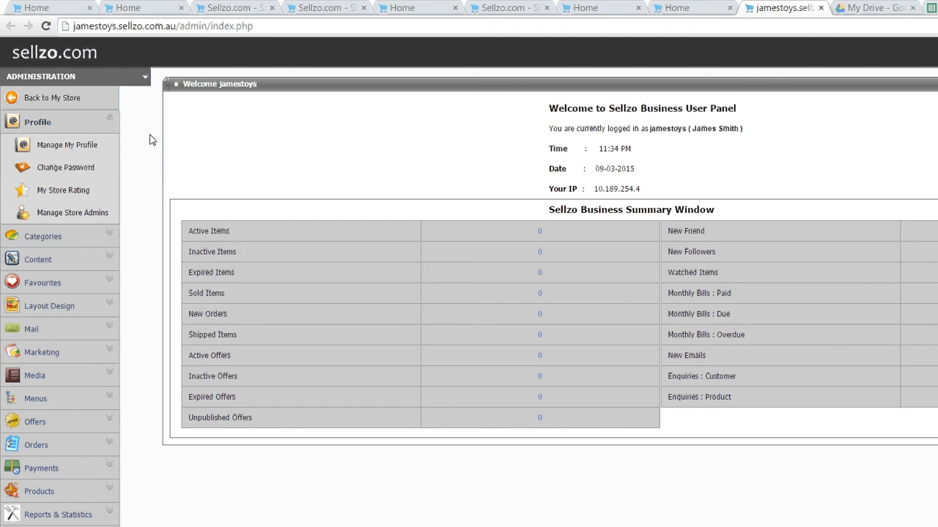
Hide Auto Parts & Accessories and Others from the home menu, then return to the storefront
click(84, 235)
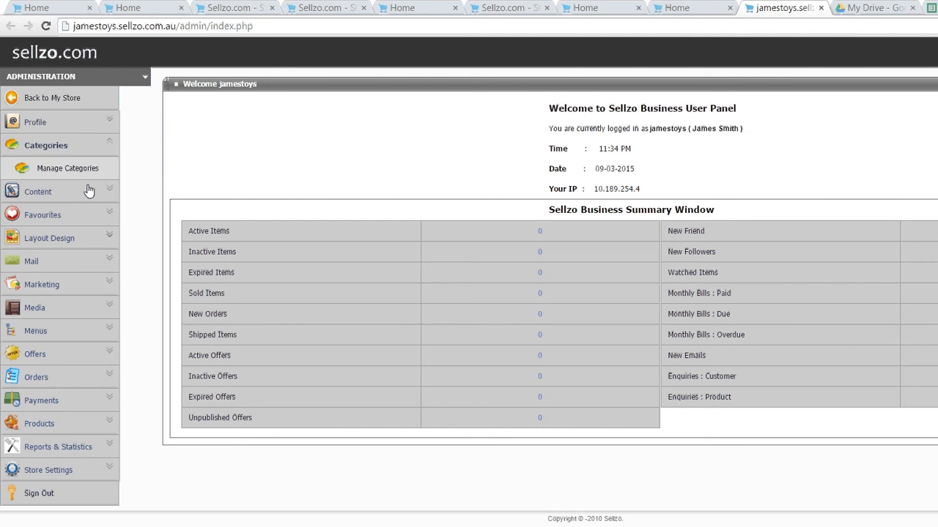
click(75, 139)
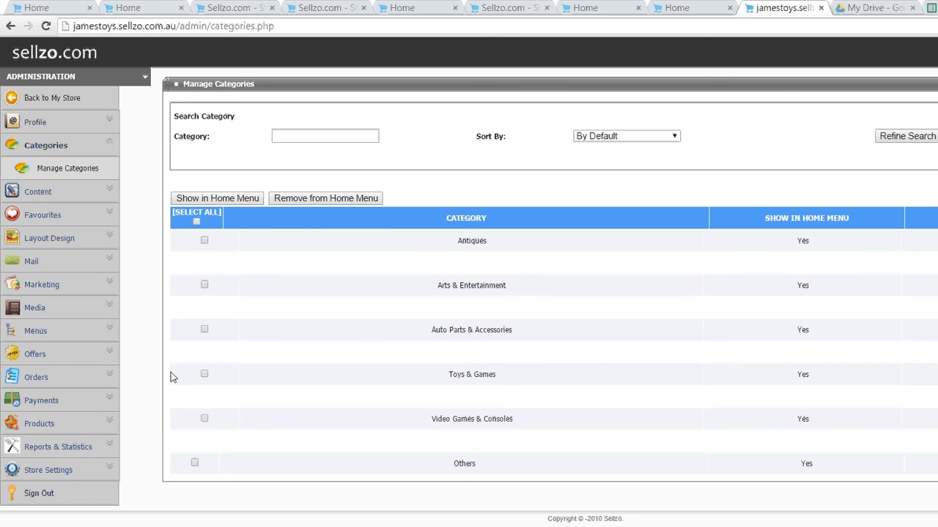
click(194, 462)
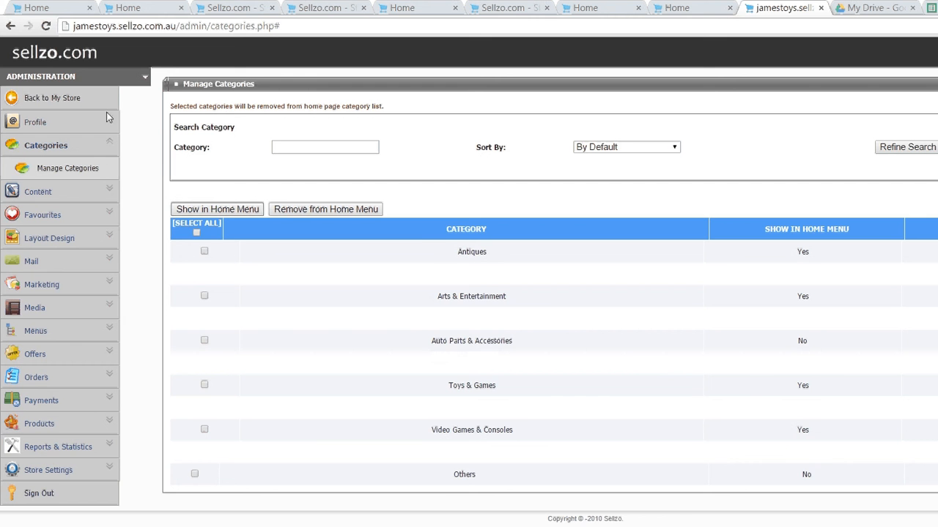
click(44, 85)
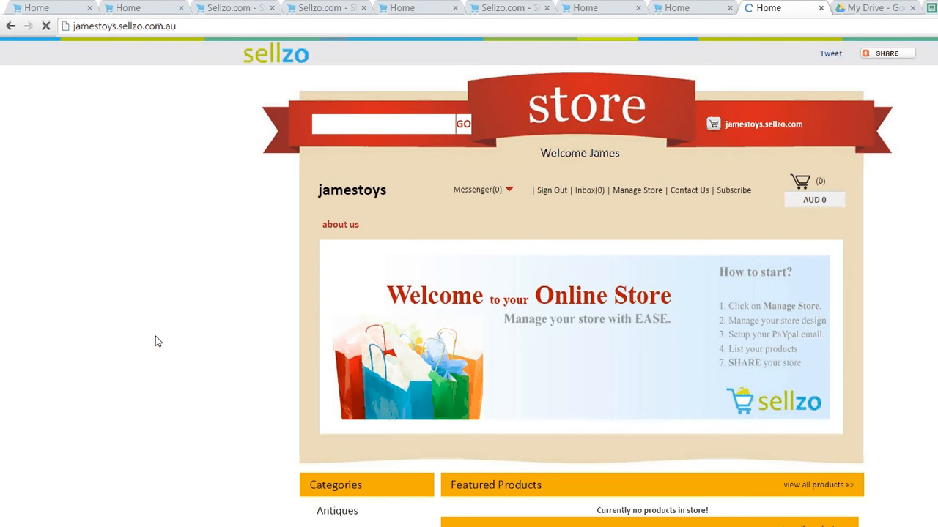
Open Categories > Manage Categories in the admin panel
scroll(156, 336, down, 2)
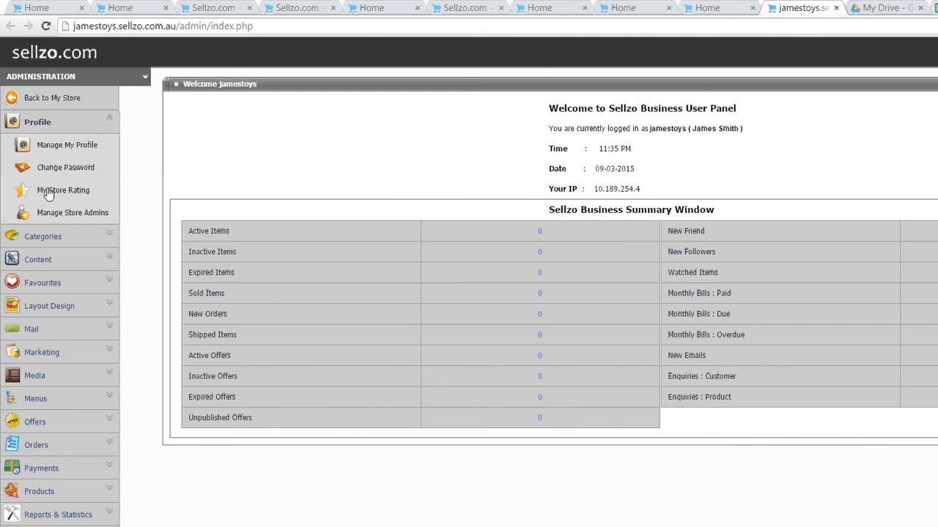
click(46, 236)
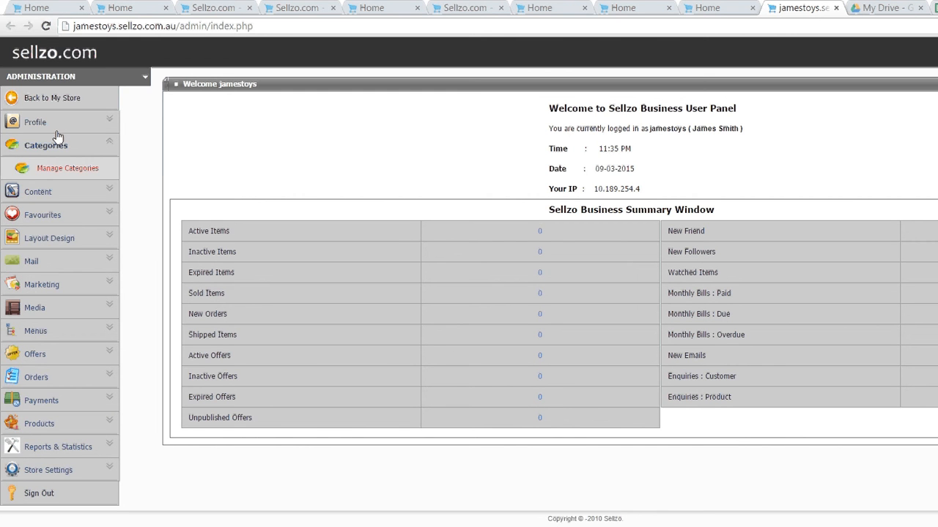
click(57, 139)
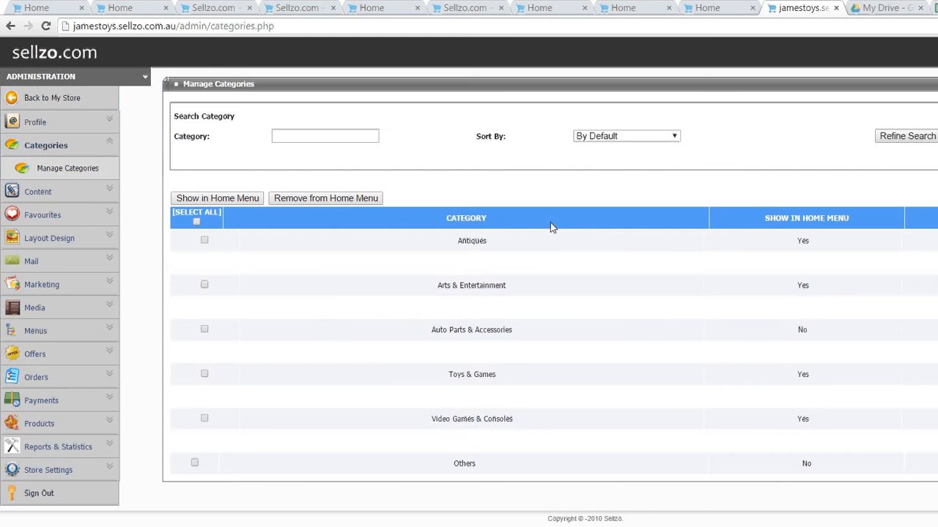
Select all Antiques subcategories, show them in the home menu, and return to the category list
click(795, 200)
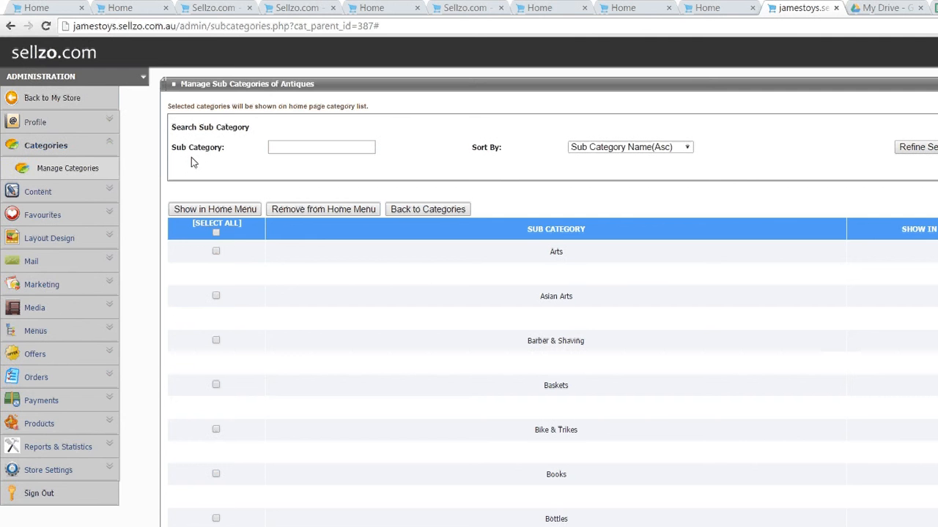
drag(193, 163, 99, 101)
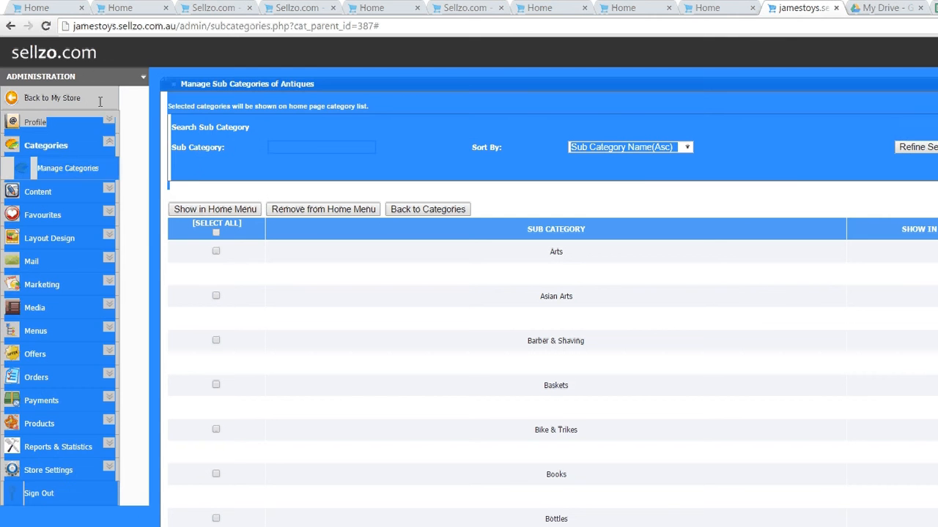
click(214, 156)
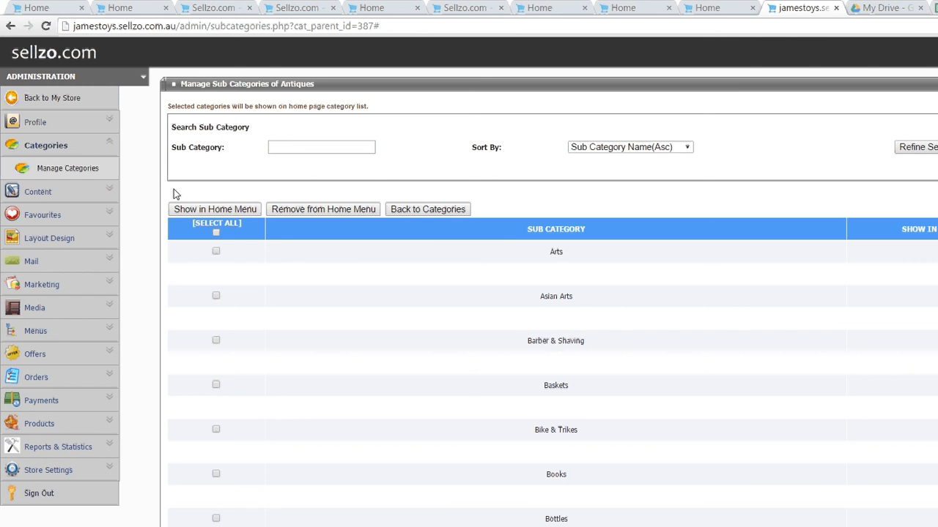
click(216, 232)
click(212, 210)
click(426, 210)
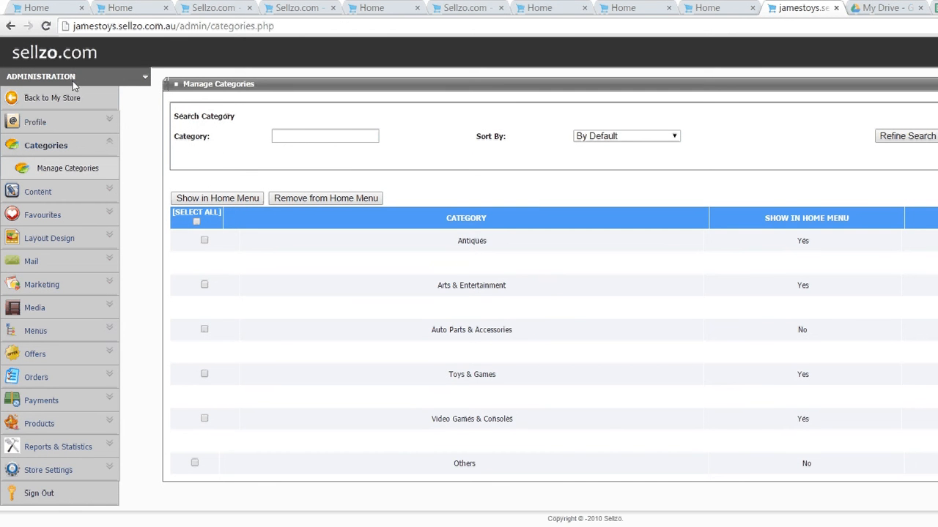
On the storefront, check the Antiques and Toys & Games entries in the Categories menu
click(53, 85)
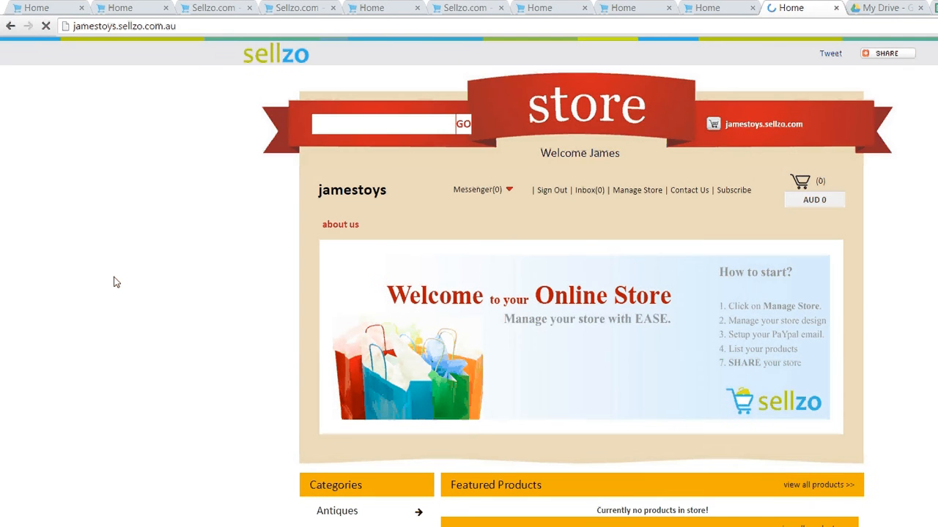
scroll(113, 282, down, 1)
scroll(114, 282, down, 1)
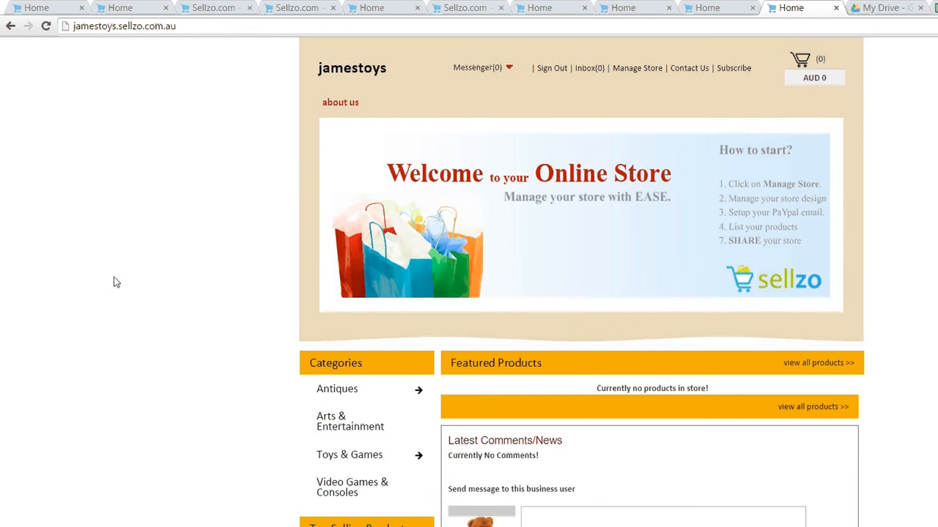
mouse_move(337, 389)
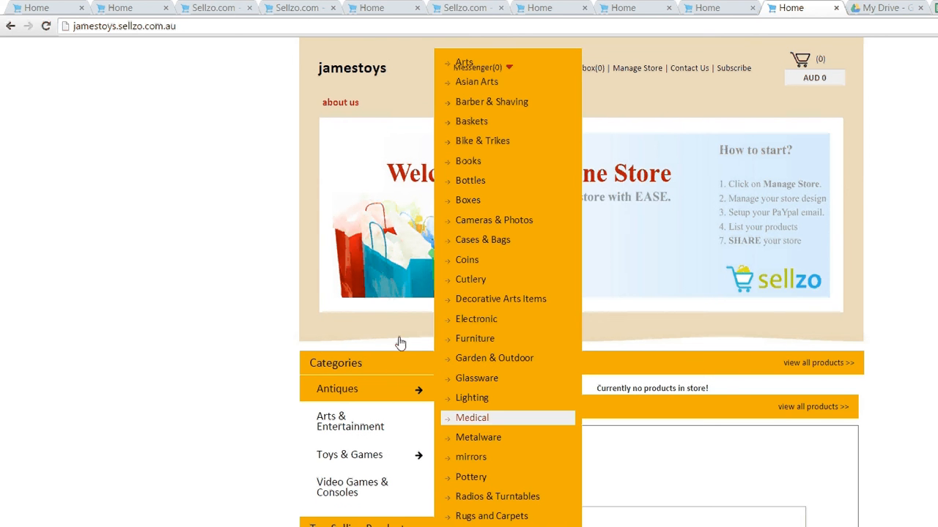
mouse_move(350, 455)
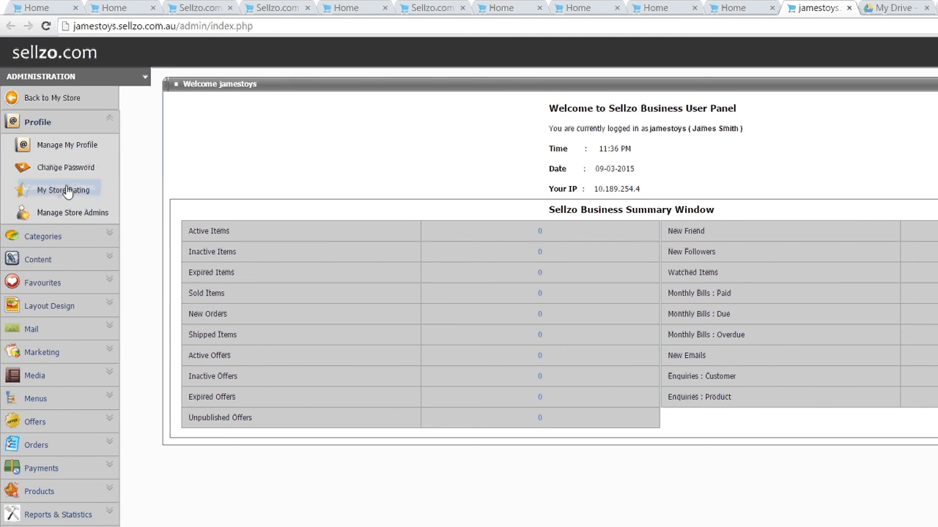
In Manage Categories, set Others to show in the home menu again
click(51, 236)
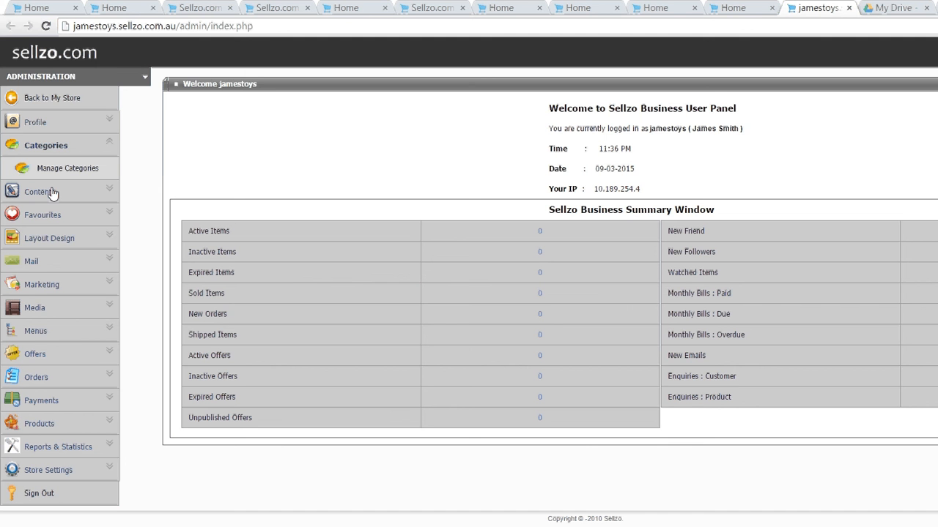
click(63, 141)
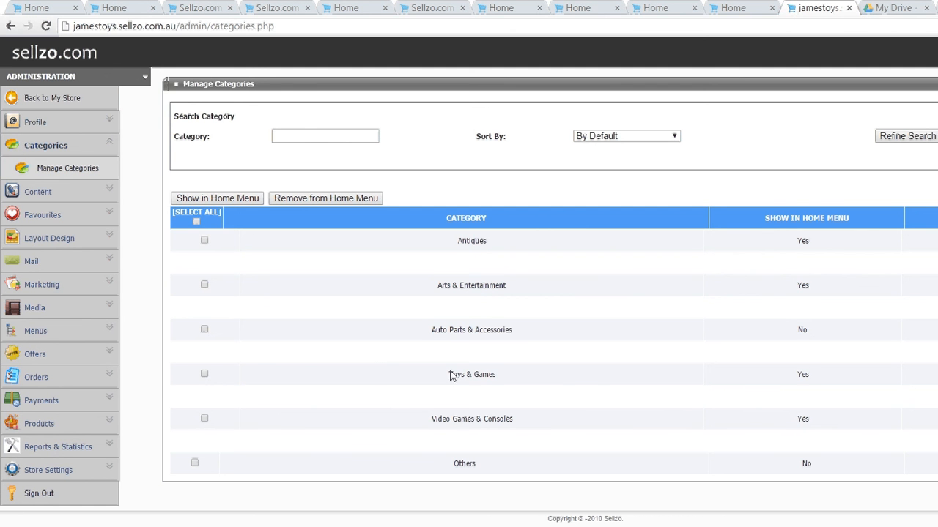
click(194, 463)
click(218, 199)
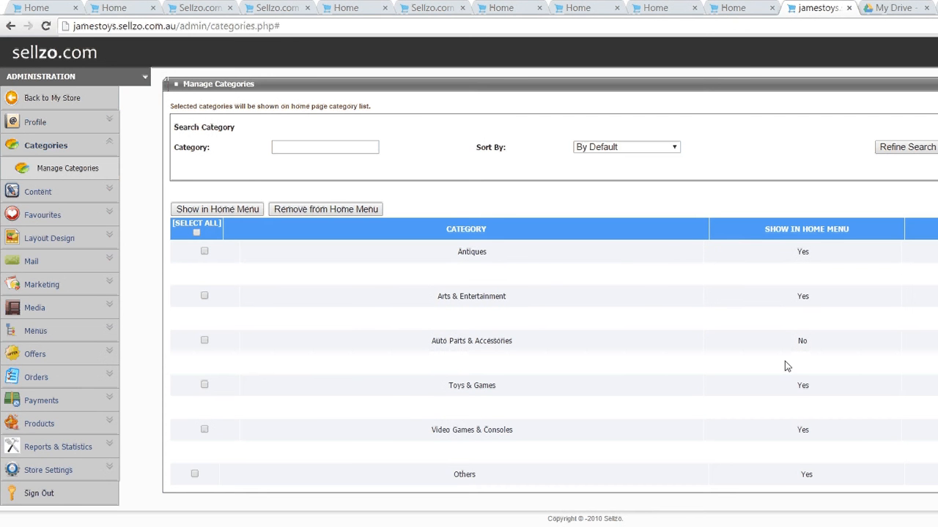
Add a 'wind powered toys' subcategory under Others and show it in the home menu
click(789, 385)
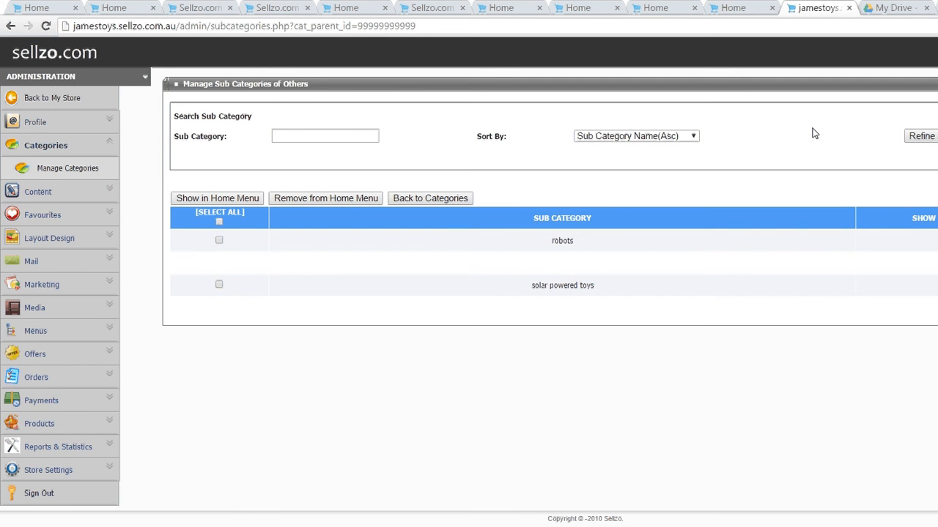
click(882, 165)
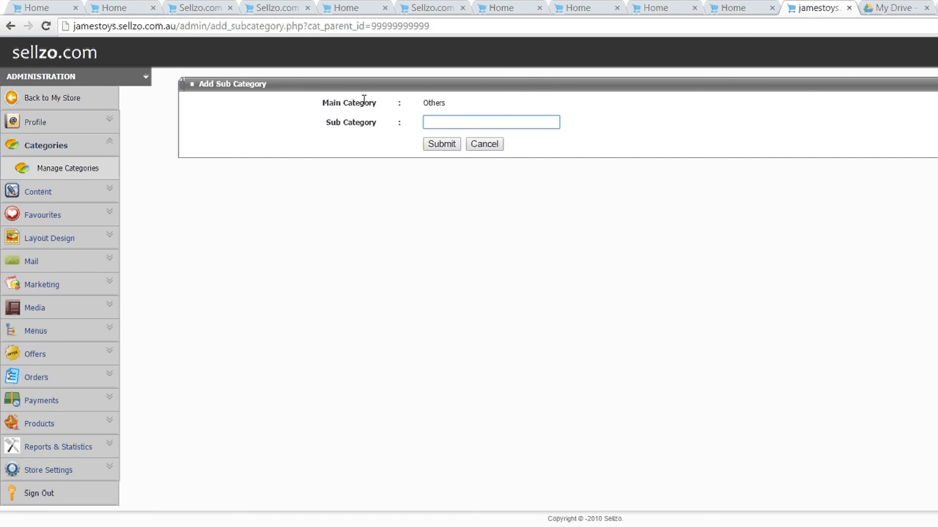
text(e)
key(BackSpace)
key(BackSpace)
text(wind powered toys)
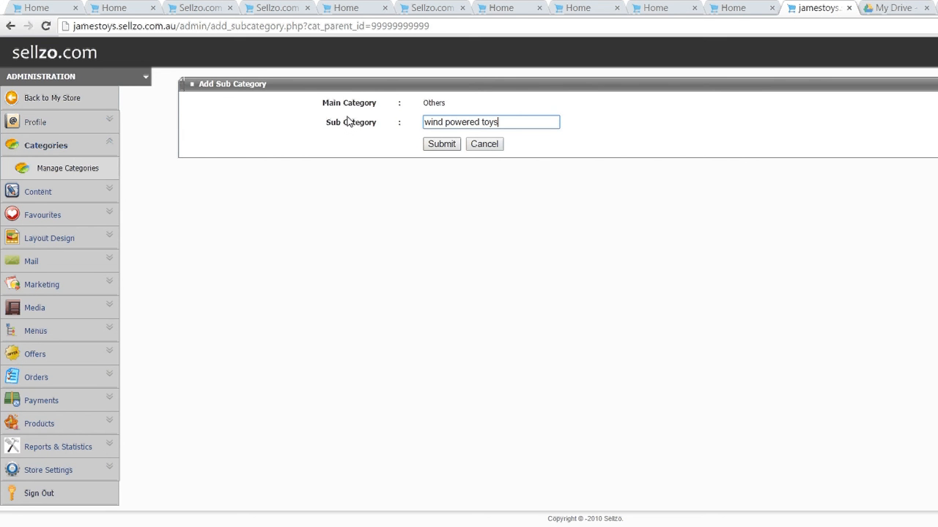
key(Return)
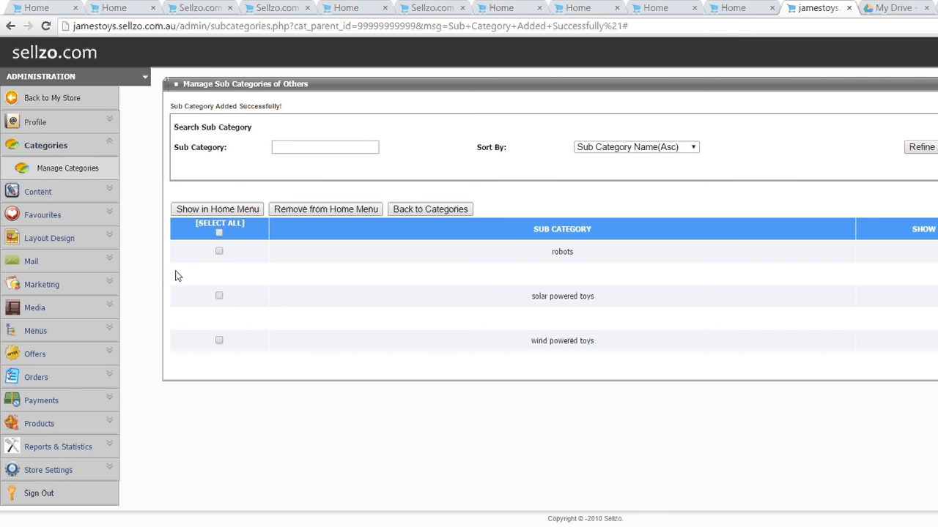
click(189, 209)
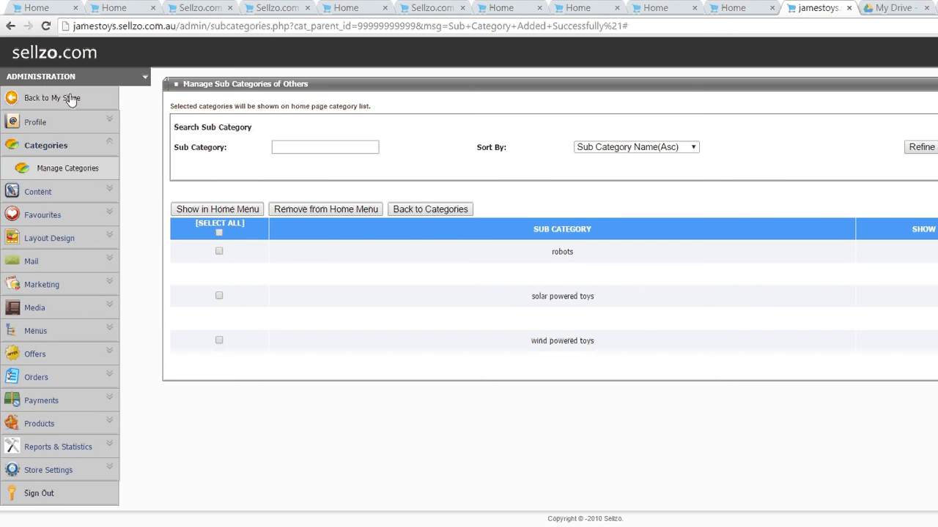
Return to the storefront and check that the Others menu lists robots and wind powered toys
click(71, 99)
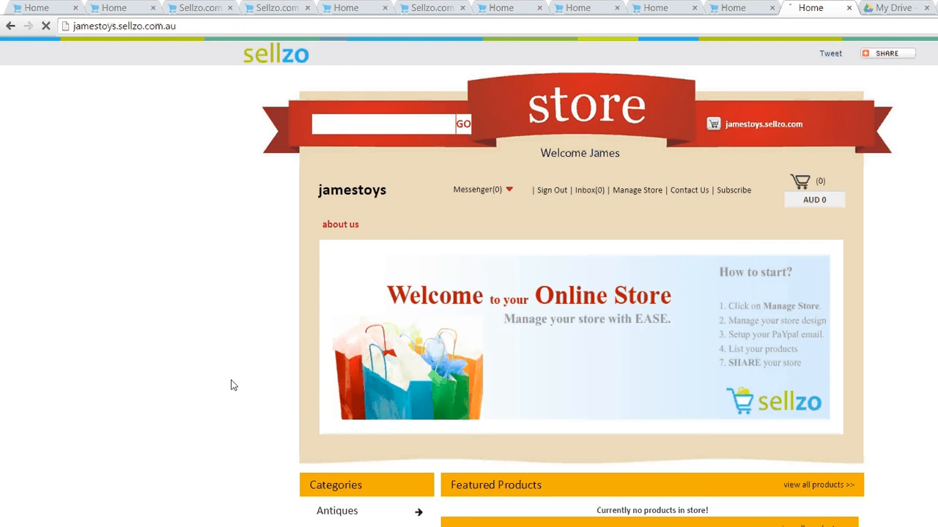
scroll(205, 396, down, 1)
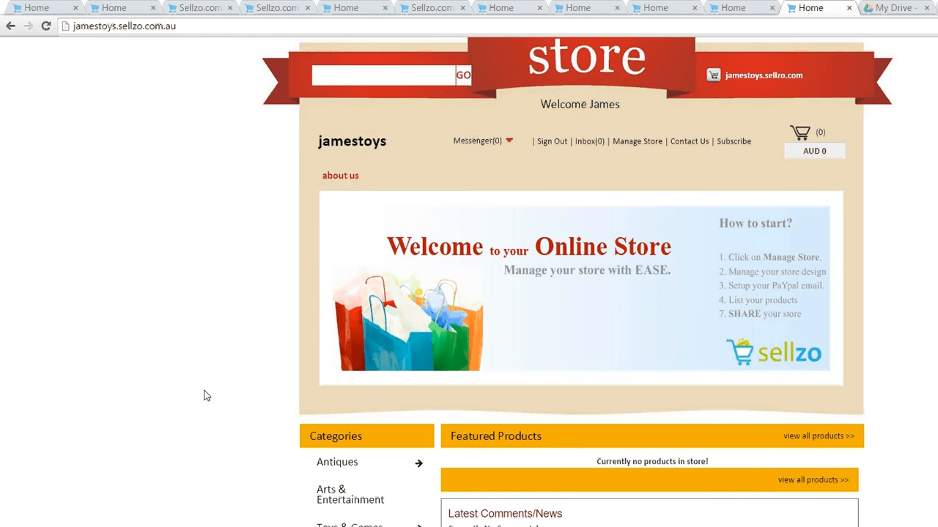
scroll(206, 396, down, 3)
mouse_move(283, 392)
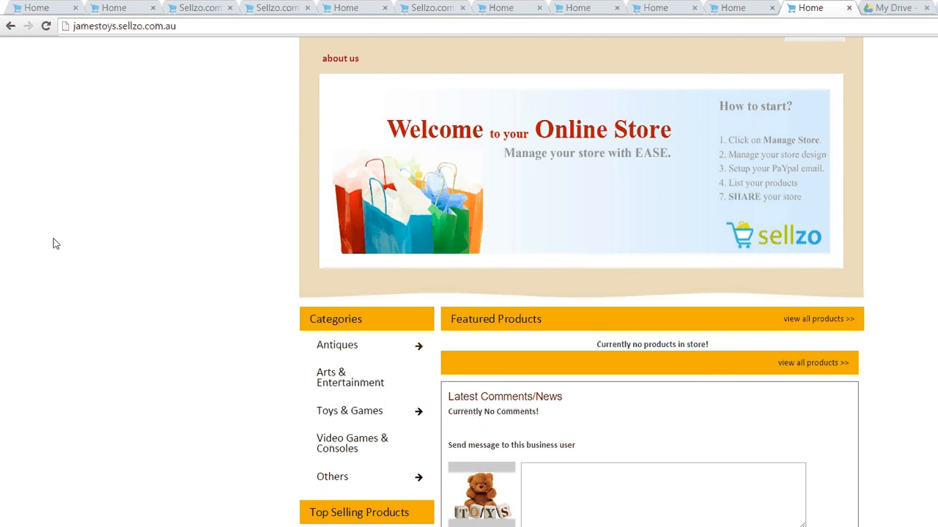
scroll(53, 244, up, 3)
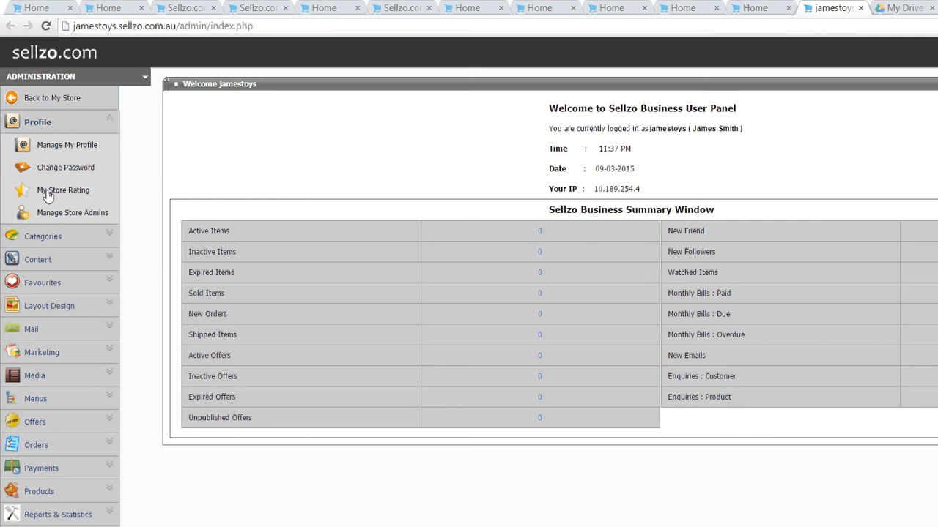
Review the Others subcategories in Manage Categories, then go back to the storefront
click(45, 236)
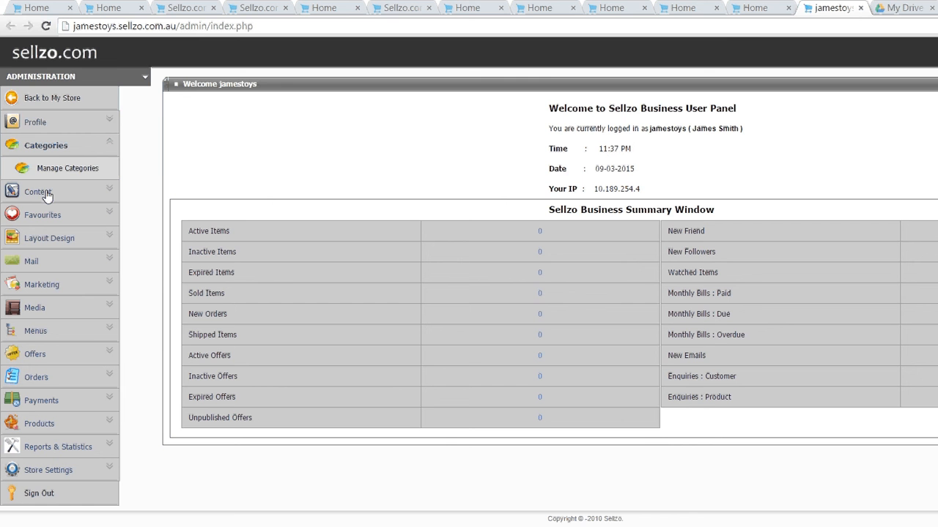
click(73, 142)
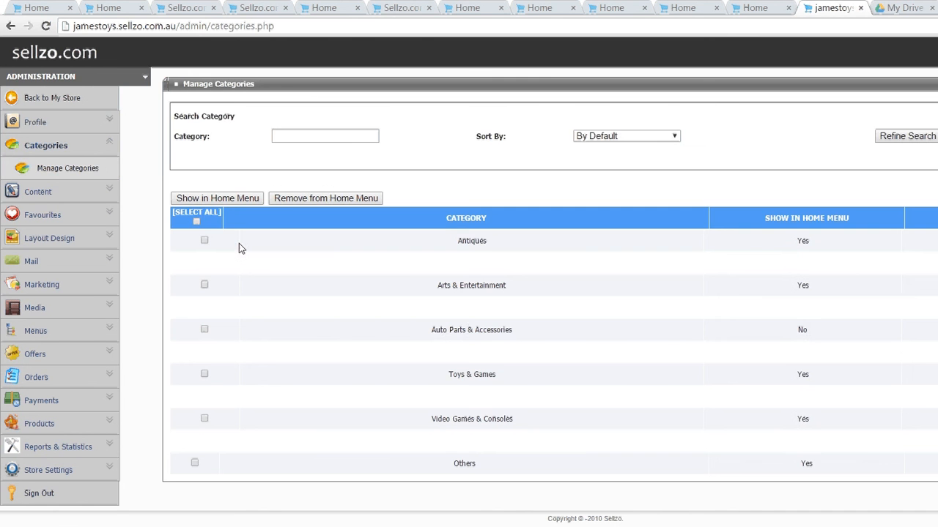
click(779, 375)
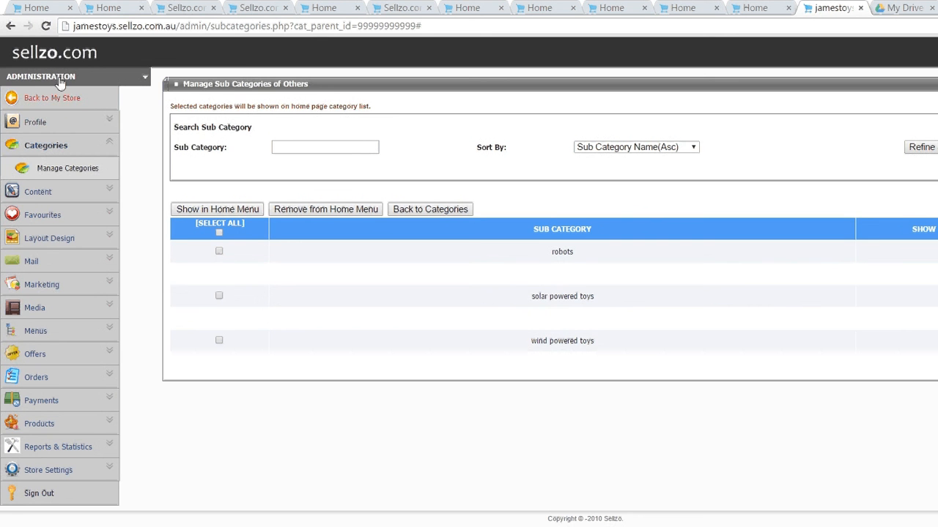
click(56, 96)
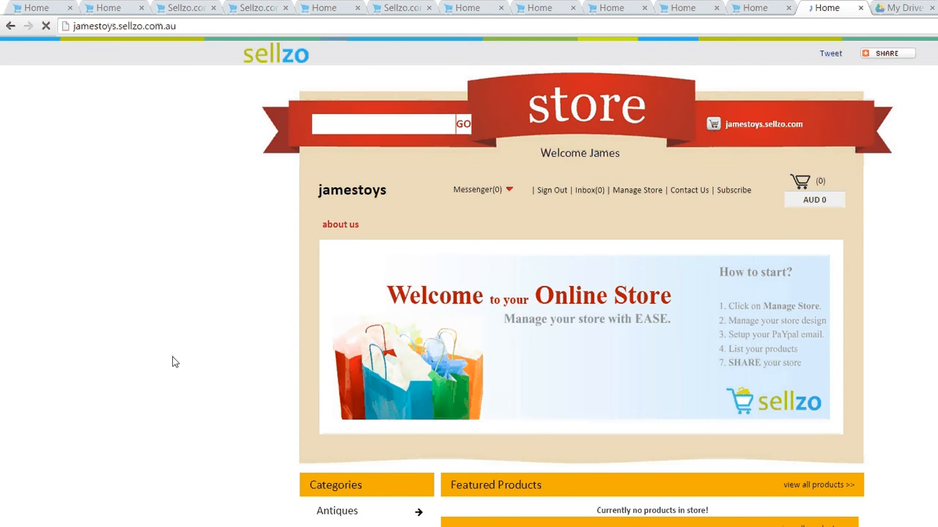
scroll(174, 362, down, 2)
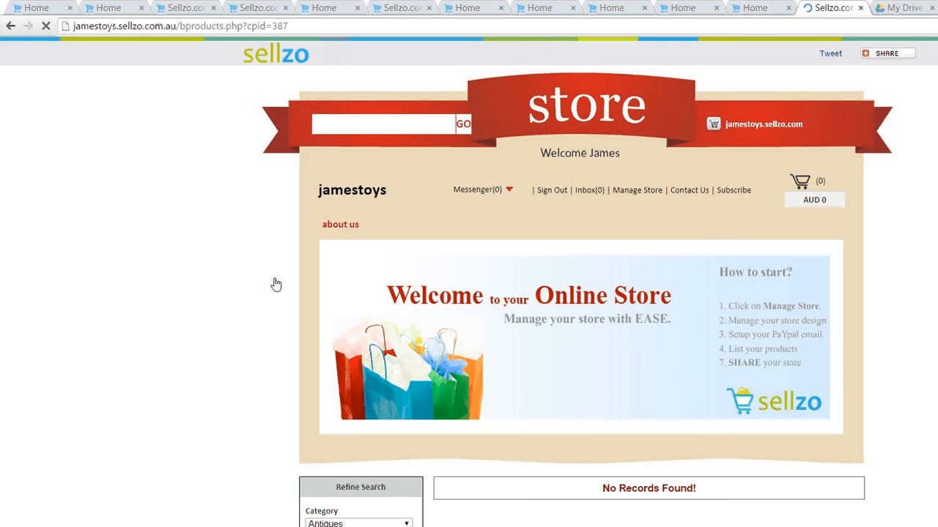
scroll(178, 319, down, 1)
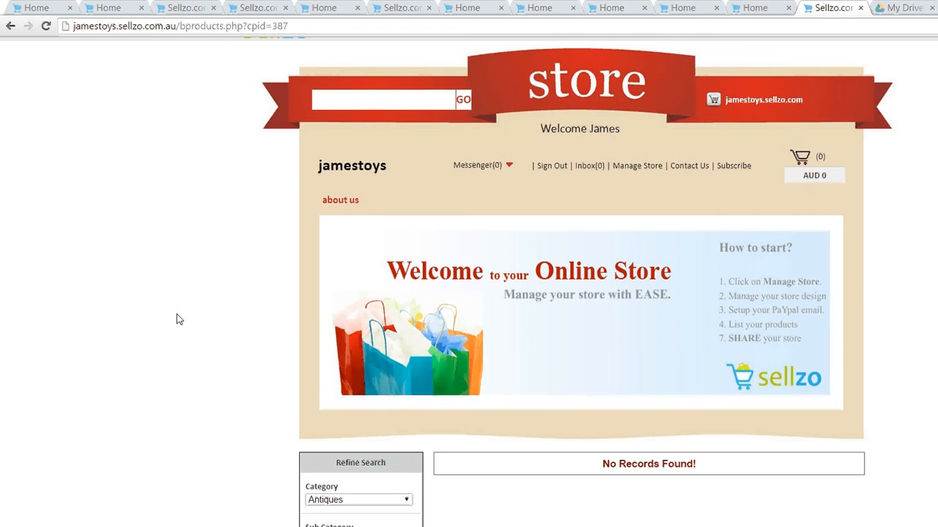
scroll(178, 319, down, 3)
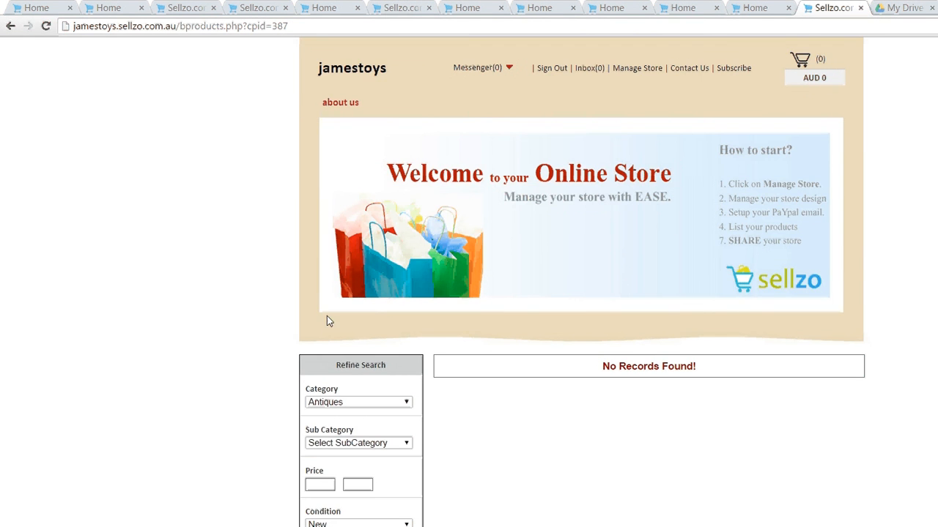
click(322, 402)
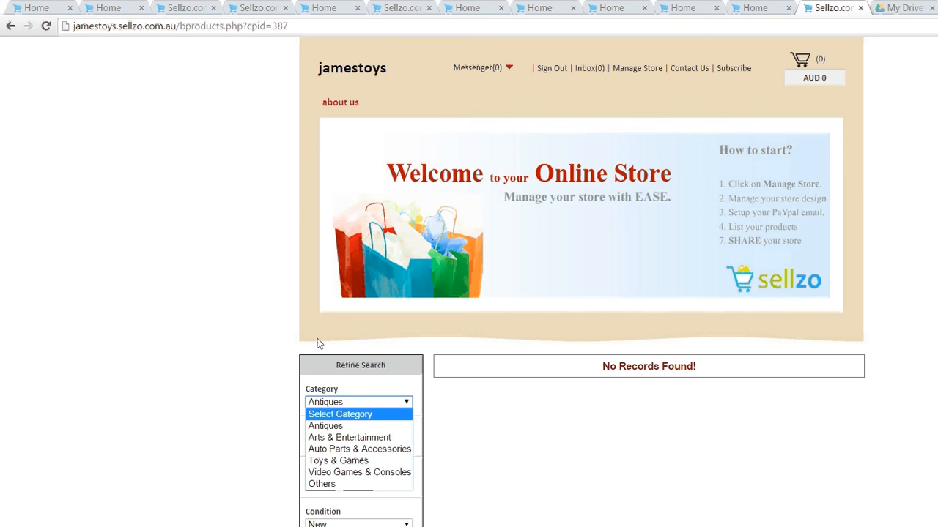
click(177, 366)
click(326, 443)
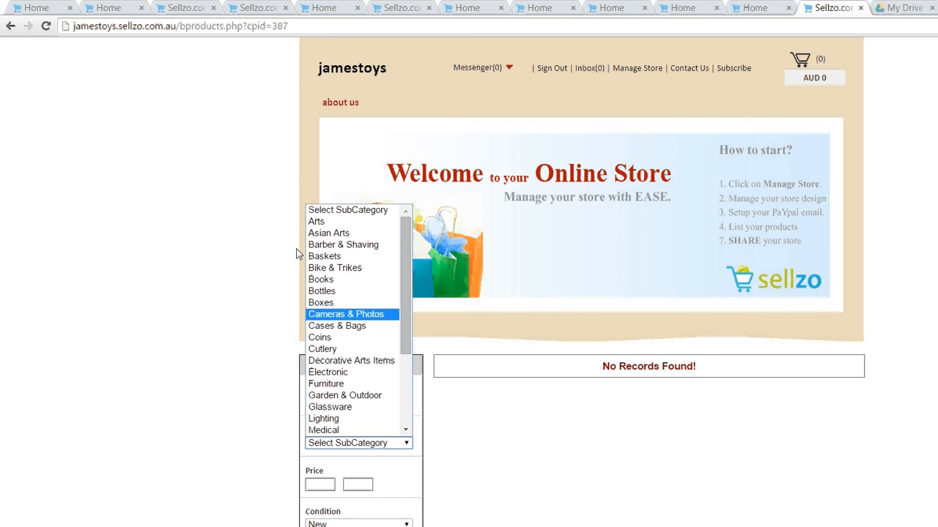
scroll(325, 266, down, 1)
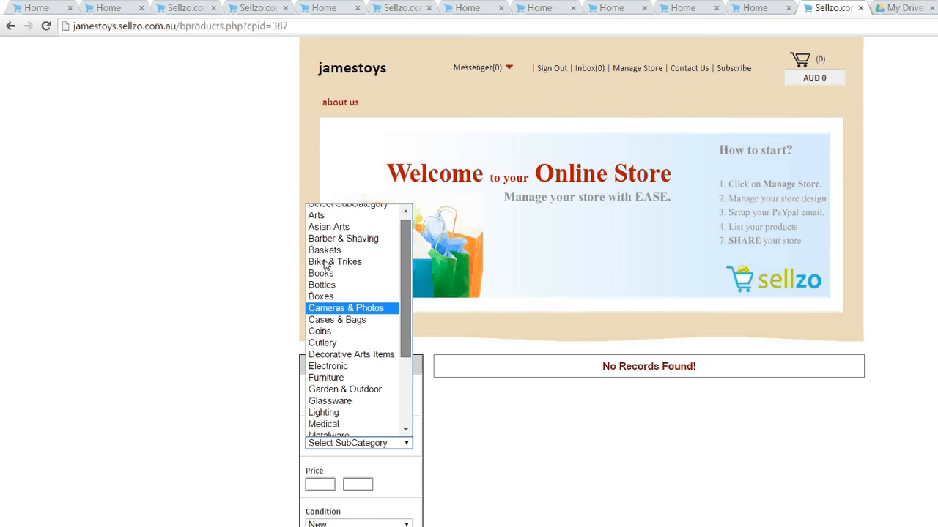
scroll(327, 323, down, 3)
scroll(327, 322, up, 3)
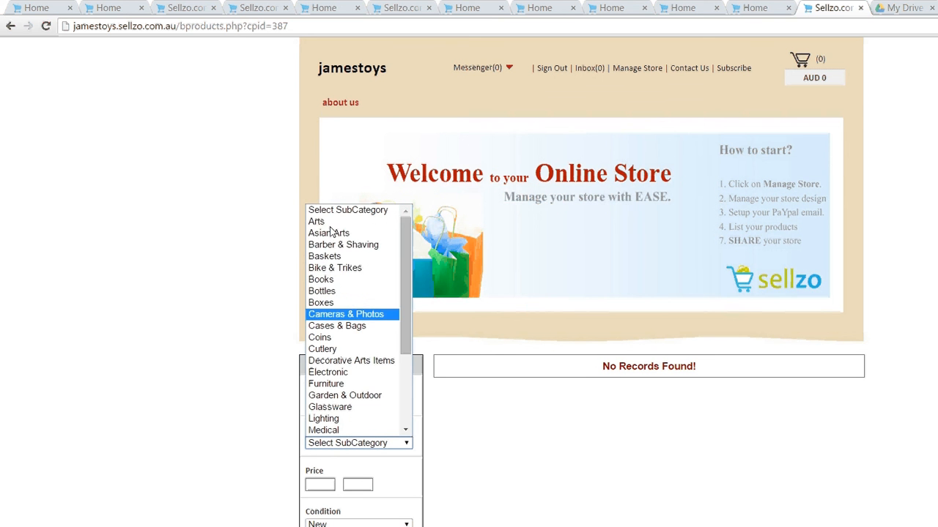
click(272, 63)
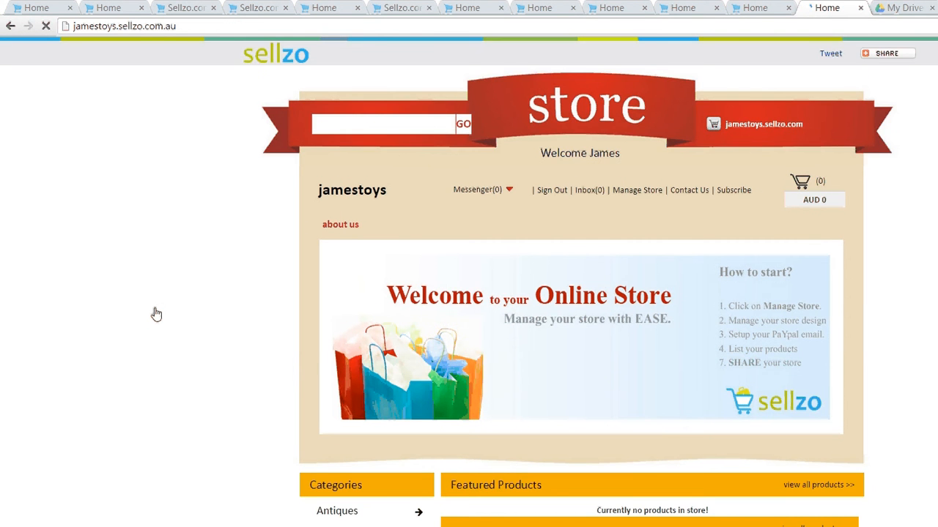
Scroll the store home page to review the Categories list
scroll(156, 315, down, 2)
scroll(155, 314, down, 1)
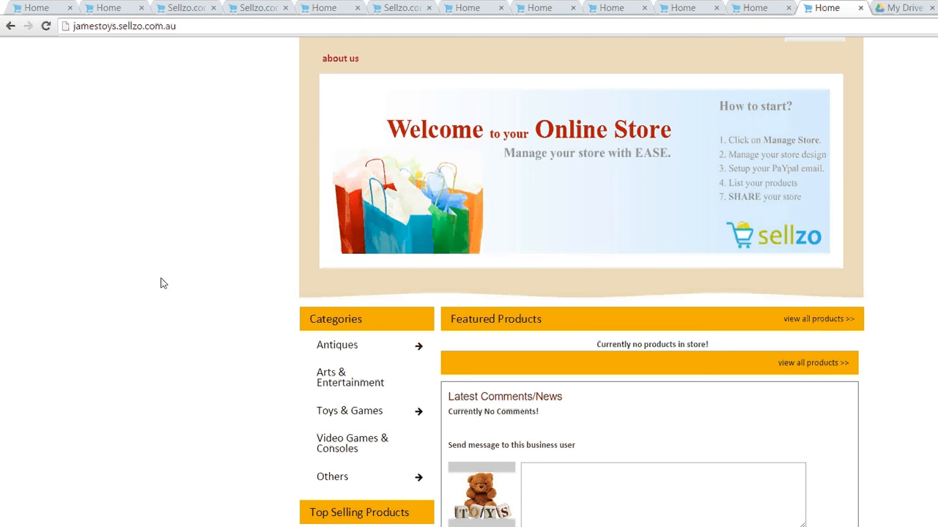
scroll(162, 283, up, 3)
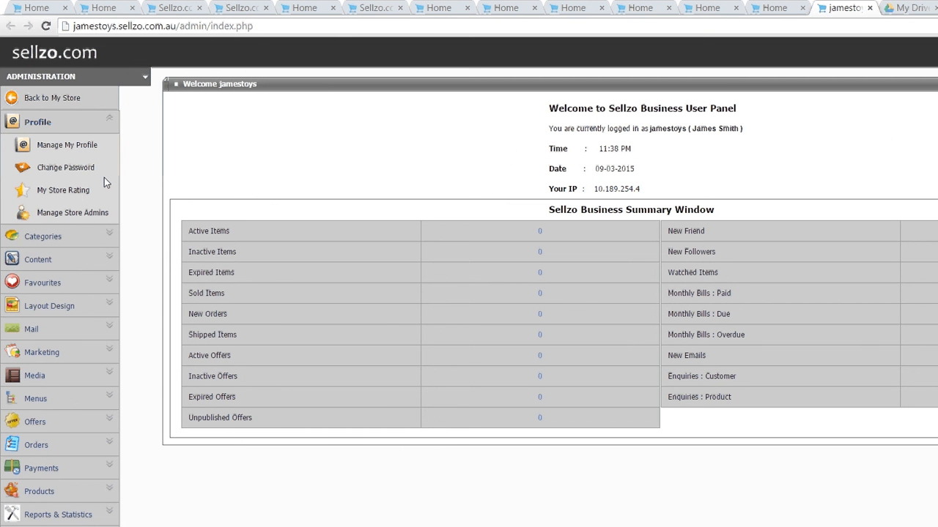
Show all Arts & Entertainment subcategories except Other and Party Supplies in the home menu
click(51, 236)
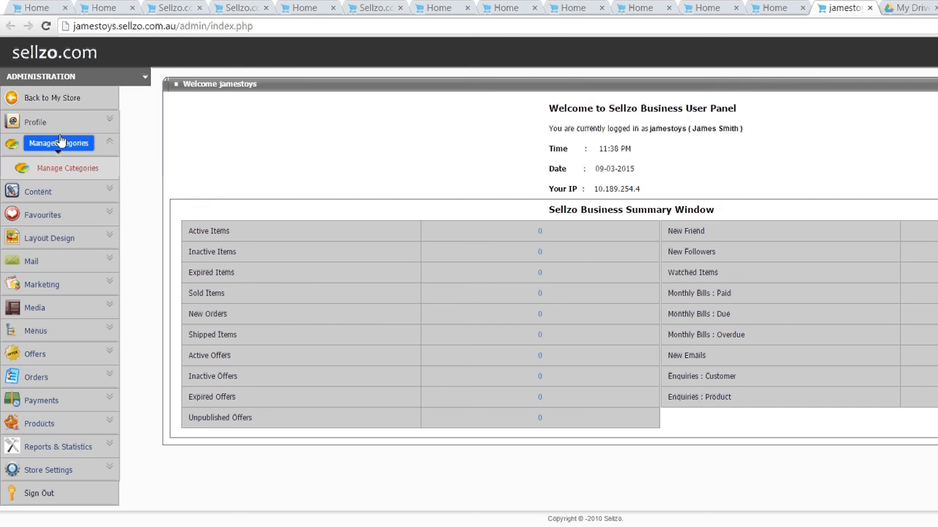
click(61, 141)
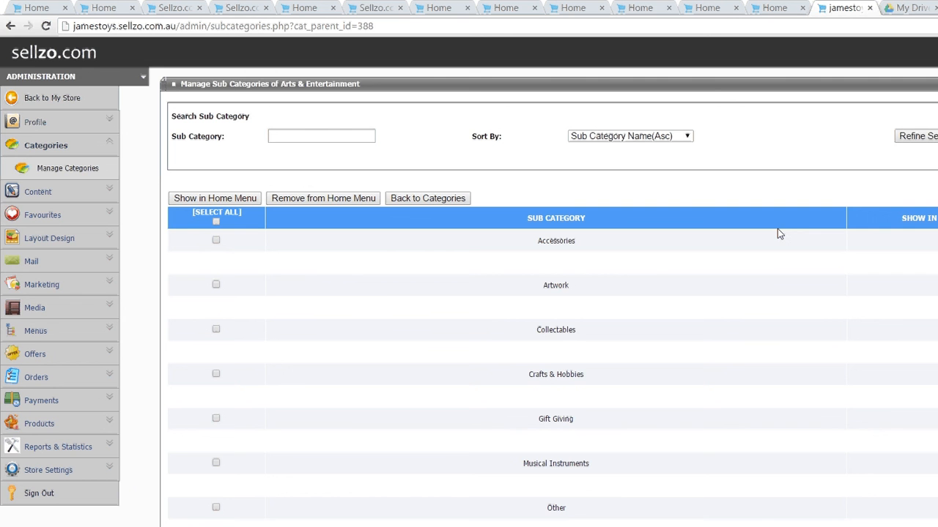
click(216, 222)
scroll(378, 283, down, 1)
scroll(378, 283, down, 2)
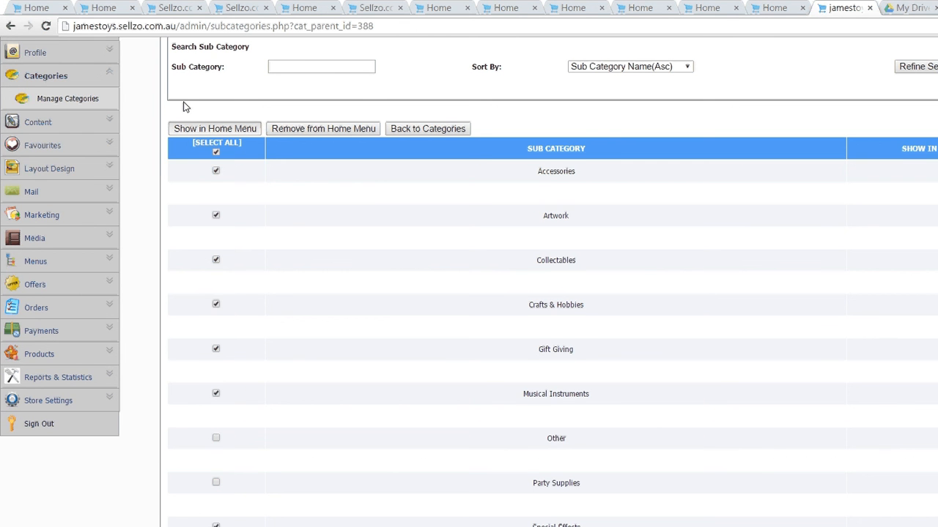
click(188, 125)
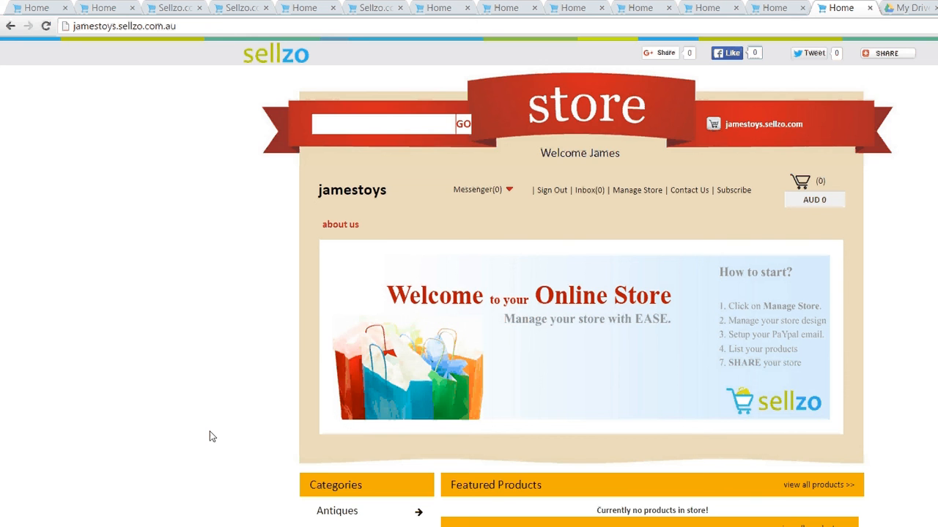
Check the Video Games & Consoles storefront listing, then return to Manage Store zoomed out
scroll(210, 437, down, 2)
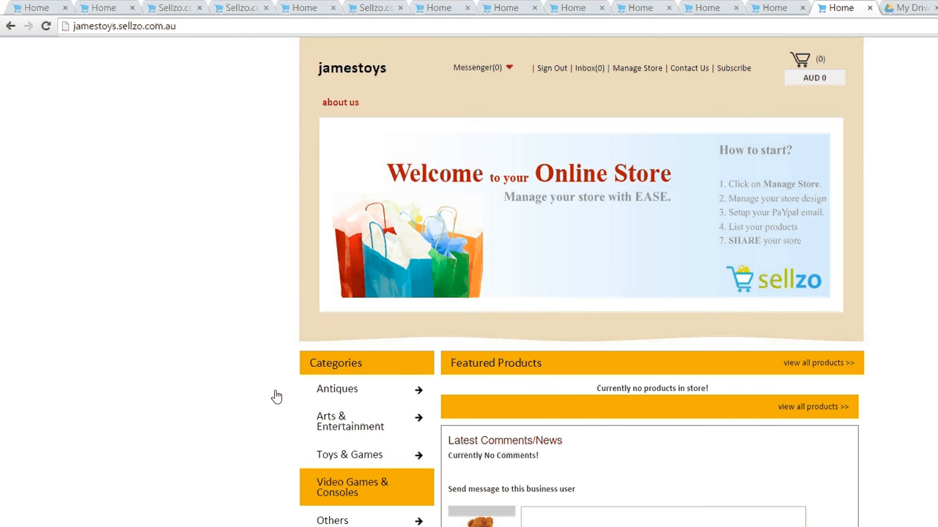
click(345, 493)
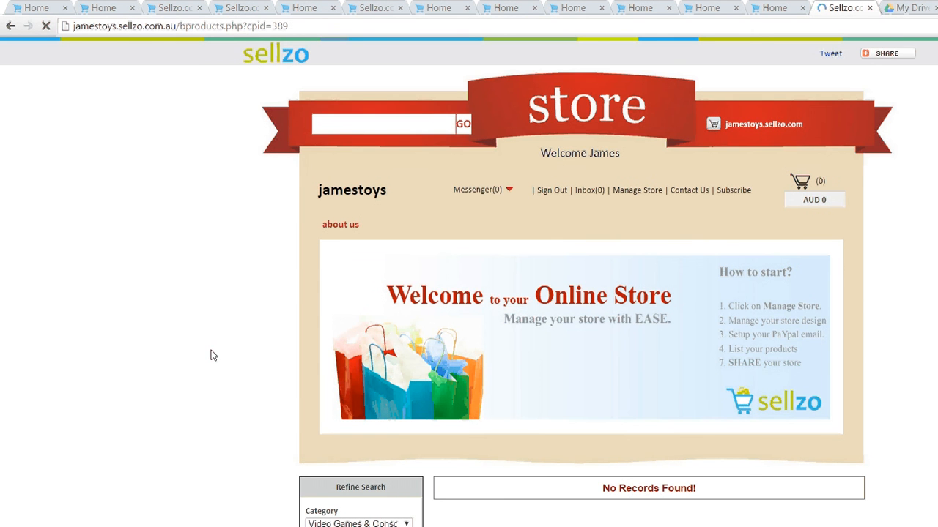
click(501, 156)
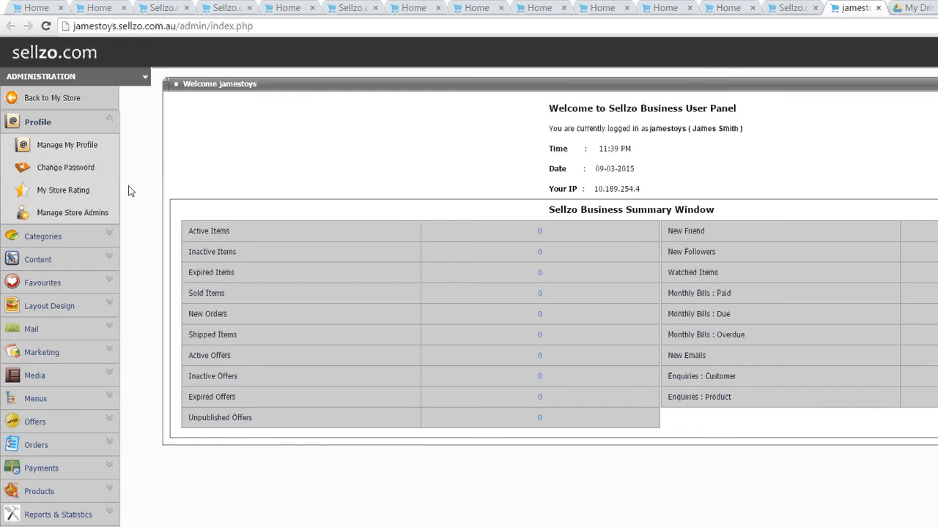
key(ctrl+minus)
key(ctrl+minus)
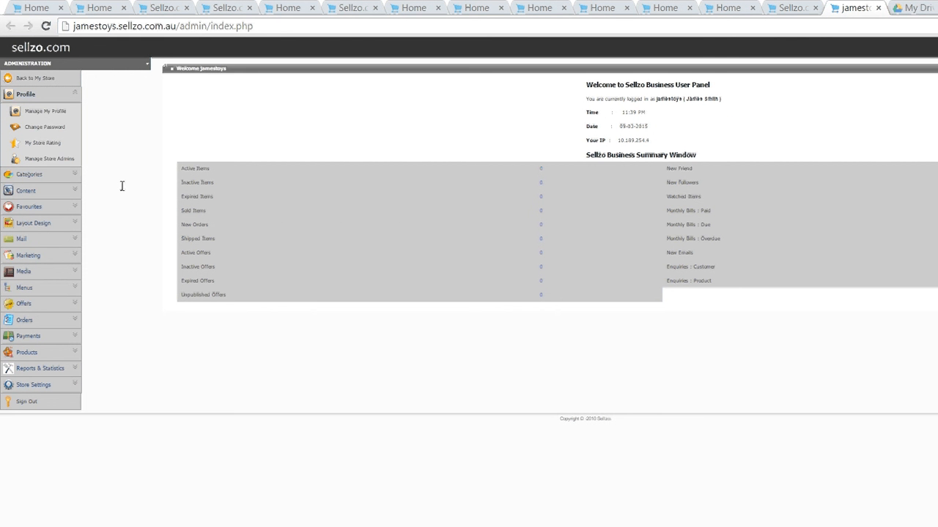